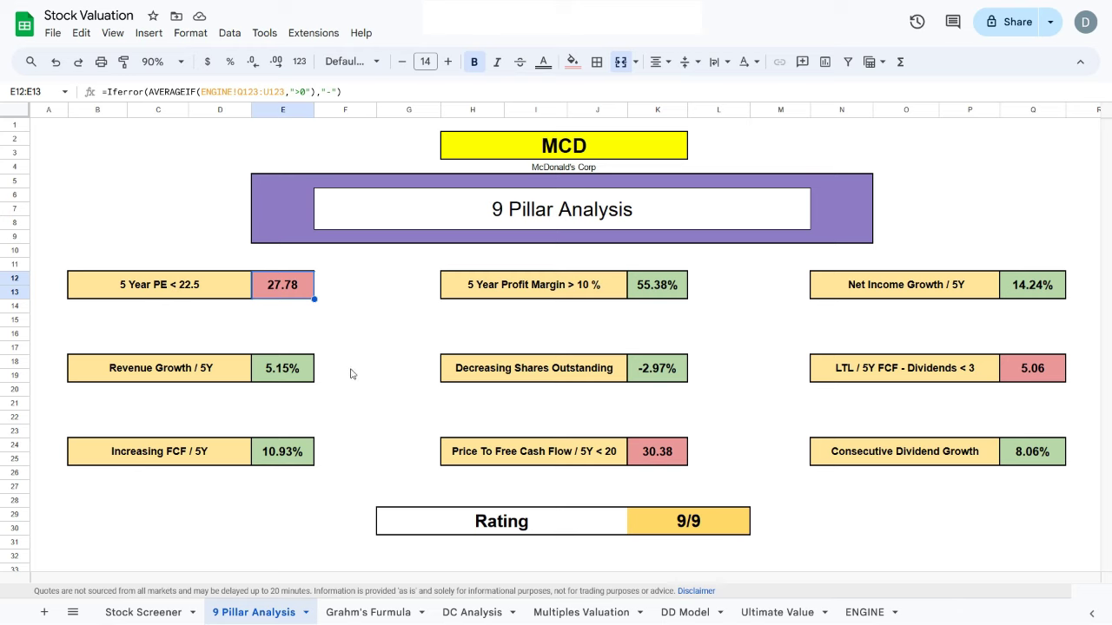
Inspect the formulas behind the Revenue Growth, Increasing FCF and Net Income Growth results on the 9 Pillar Analysis sheet
click(285, 364)
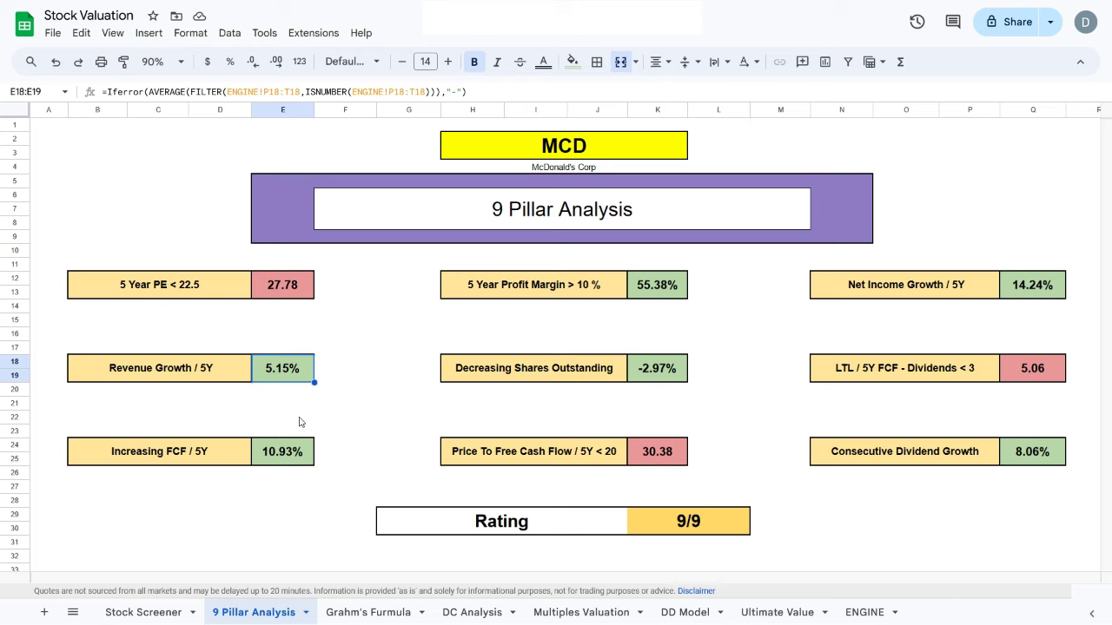
click(279, 463)
click(1025, 288)
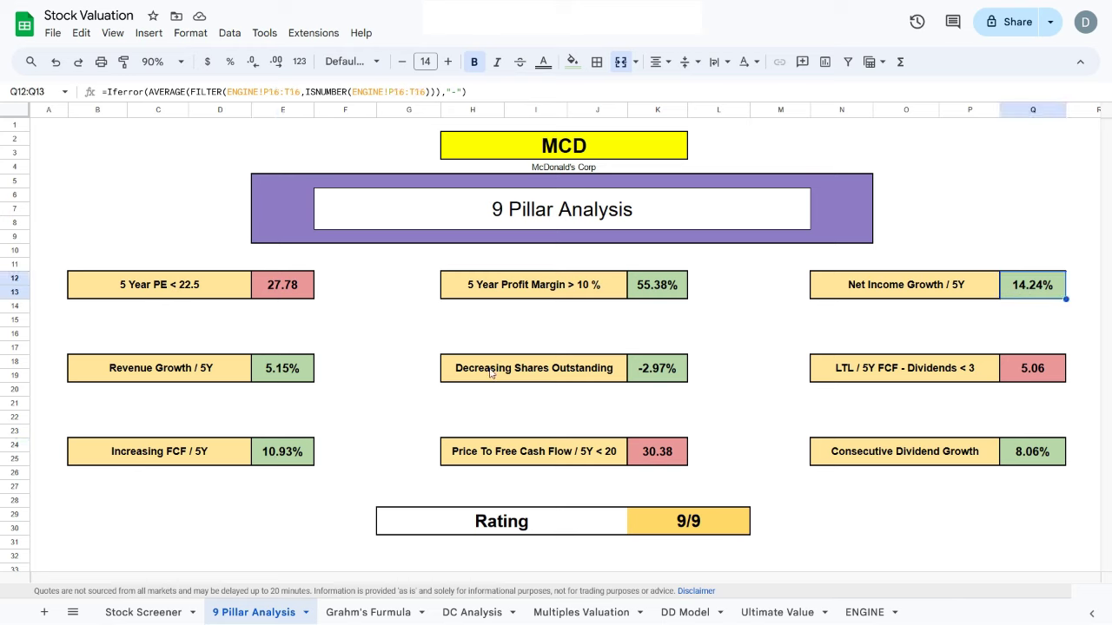
Examine the Decreasing Shares Outstanding pillar, covering both its label and its result cell
drag(493, 374, 601, 369)
click(612, 390)
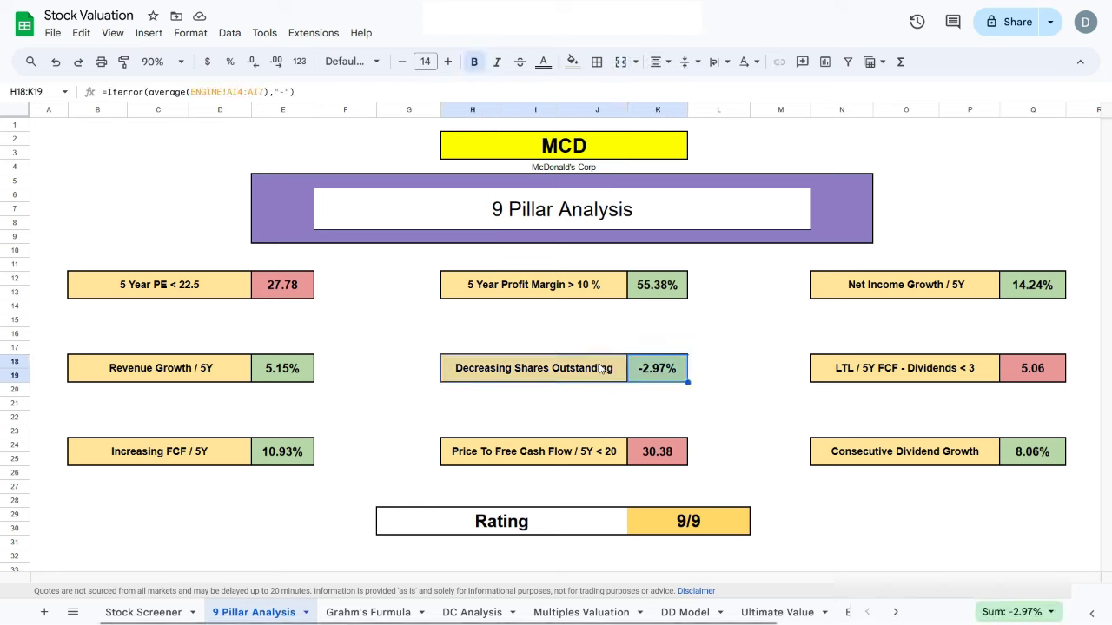
click(693, 339)
click(664, 379)
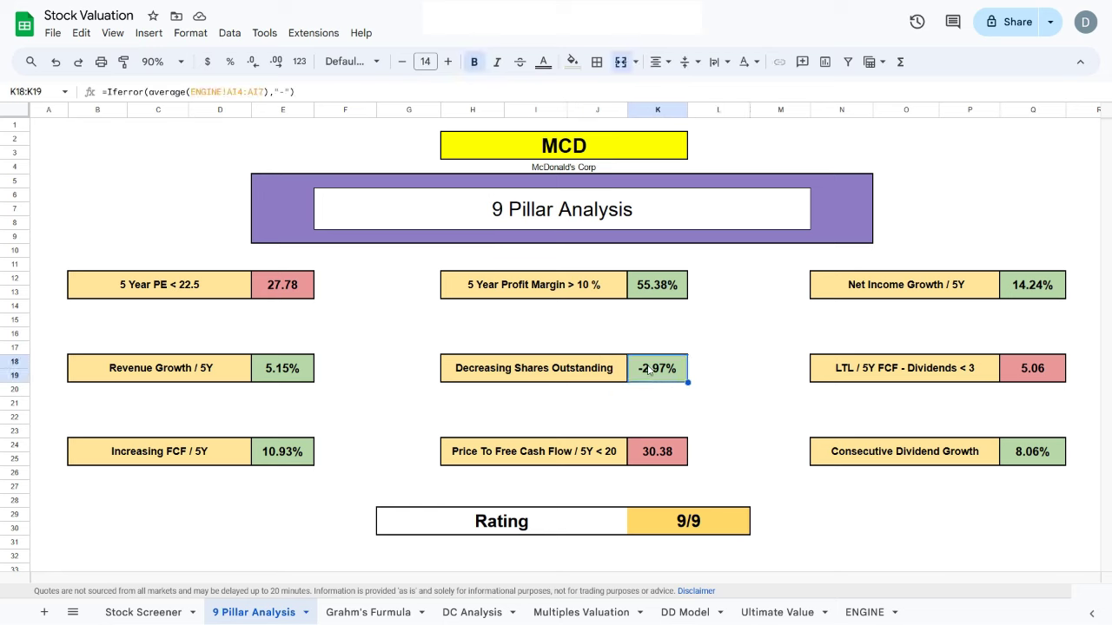
click(562, 373)
drag(671, 382, 579, 400)
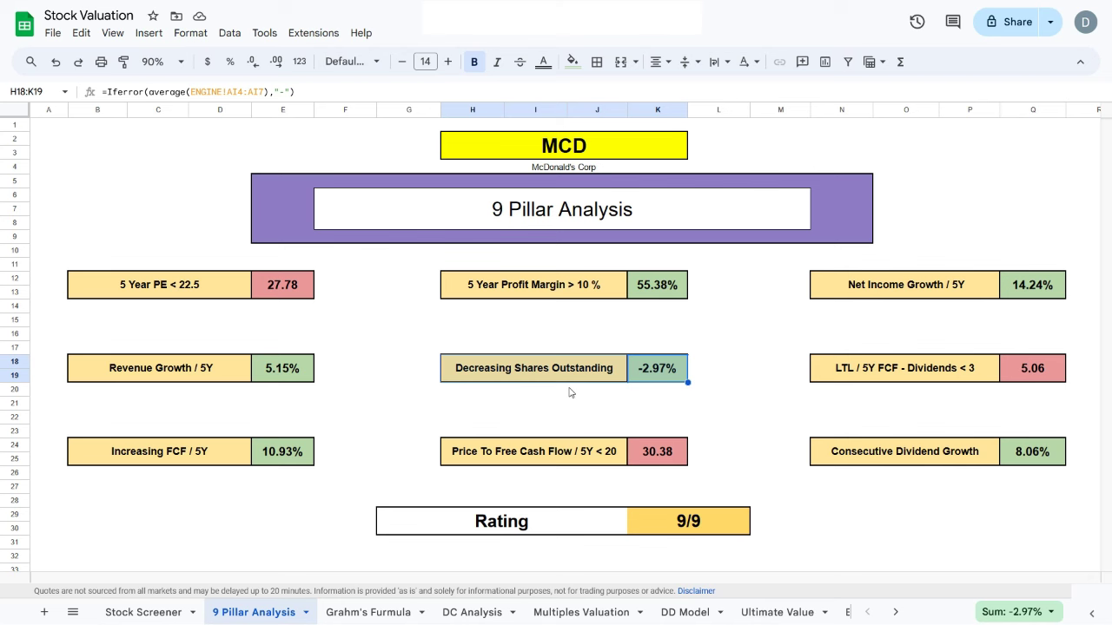
Examine the LTL / 5Y FCF - Dividends < 3 pillar and the formula behind its result
scroll(569, 393, down, 1)
drag(1028, 379, 848, 387)
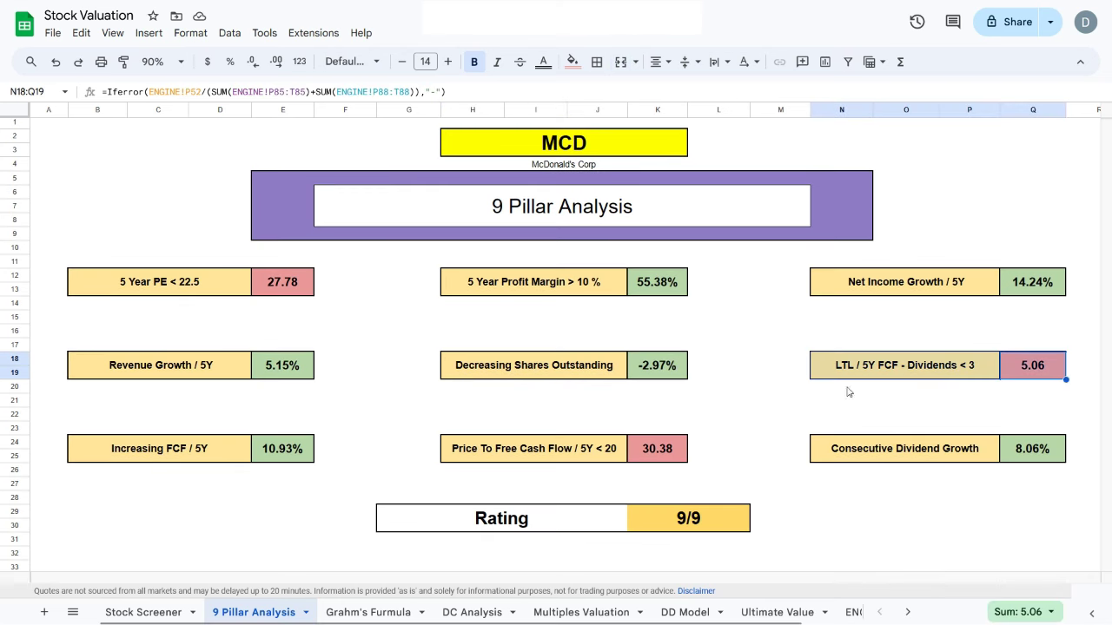
click(868, 332)
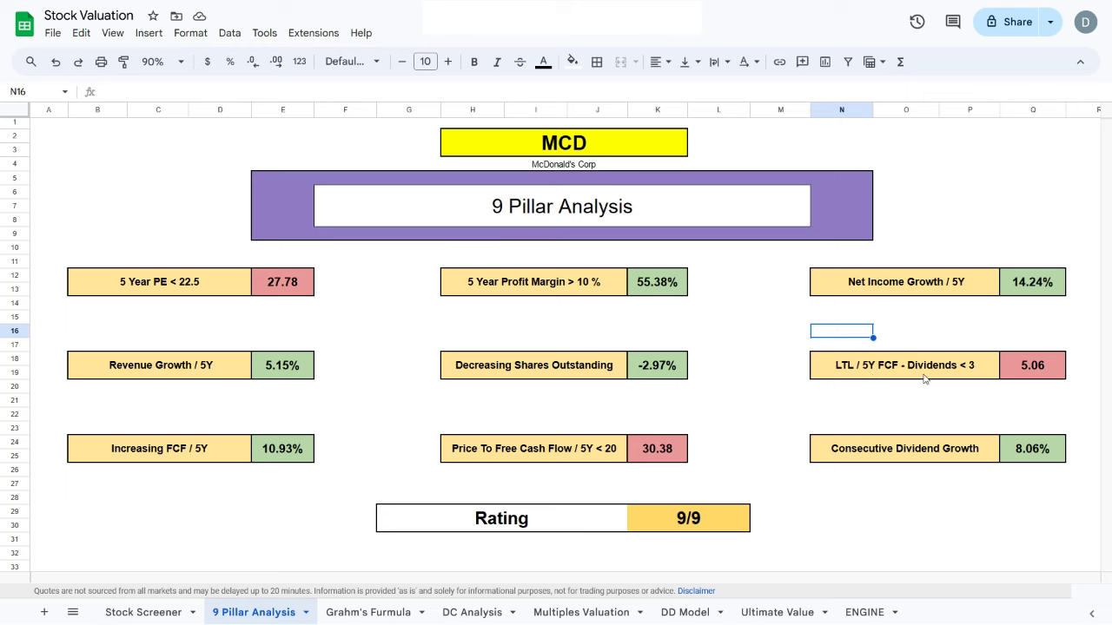
click(1032, 373)
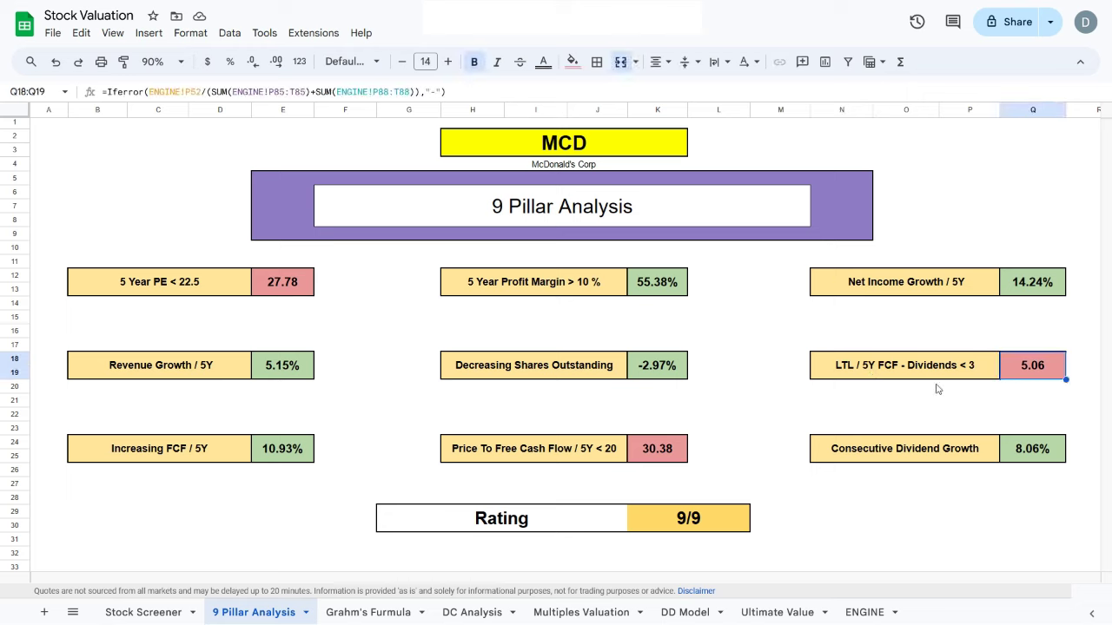
click(956, 337)
click(1007, 373)
Review the 2019–2023 long-term liabilities and free cash flow tables against the LTL / 5Y FCF - Dividends pillar
drag(1103, 185, 1100, 417)
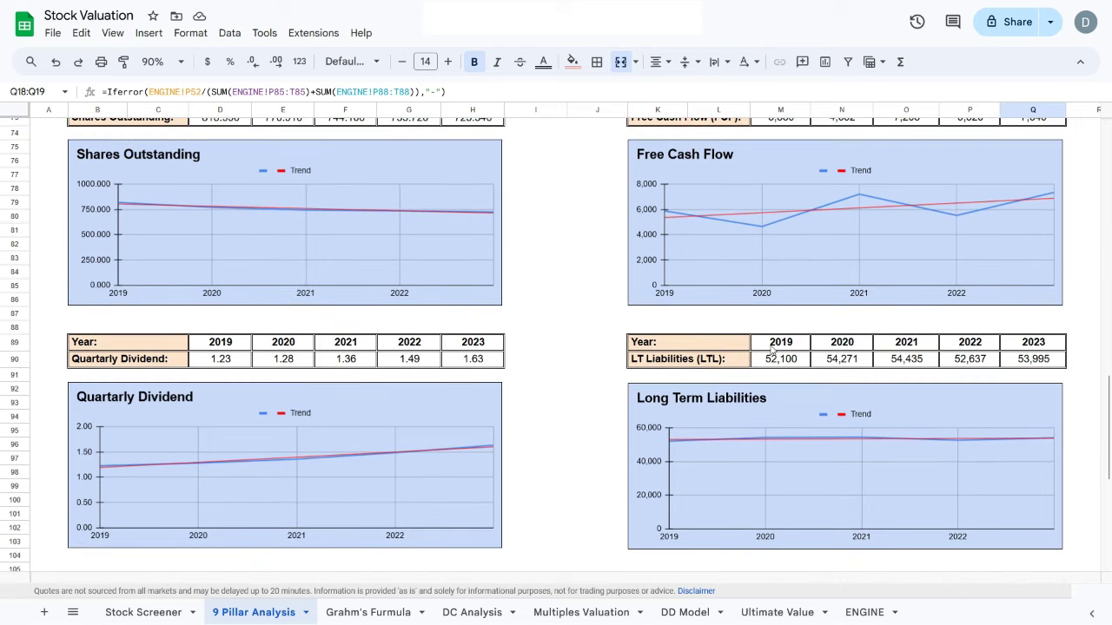
drag(771, 349, 1034, 361)
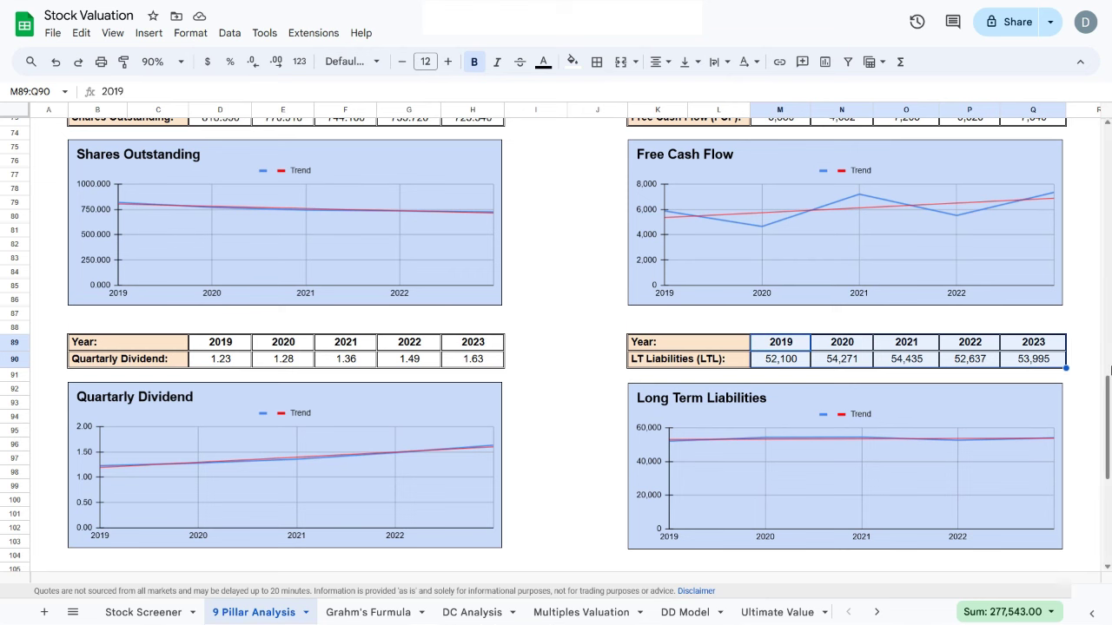
scroll(781, 347, up, 2)
drag(786, 189, 1029, 209)
drag(1109, 403, 1109, 160)
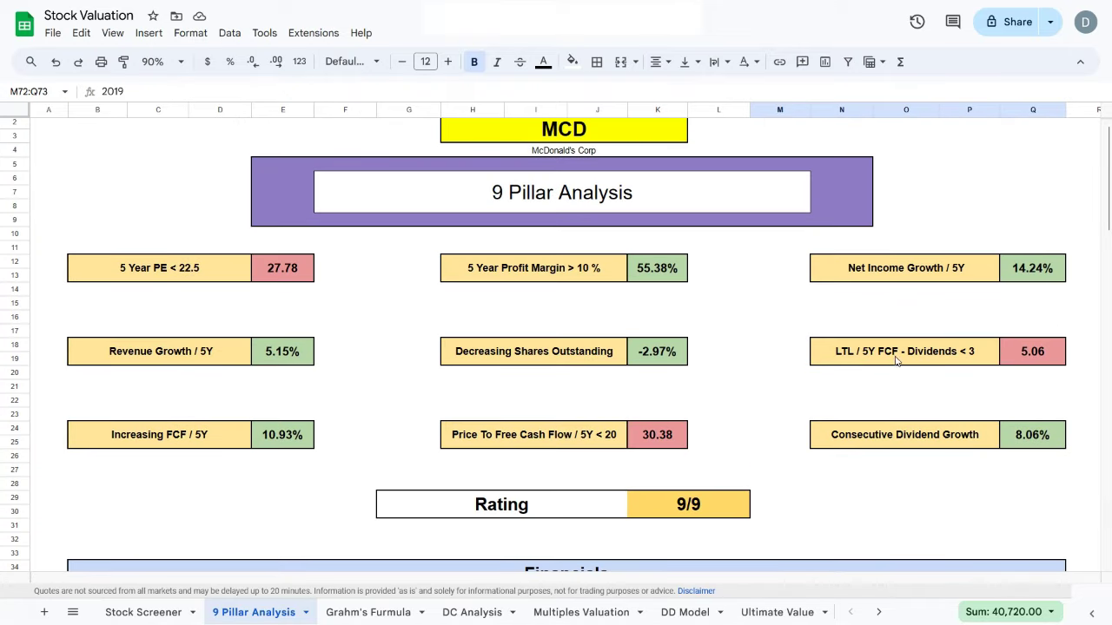
drag(1038, 353, 938, 359)
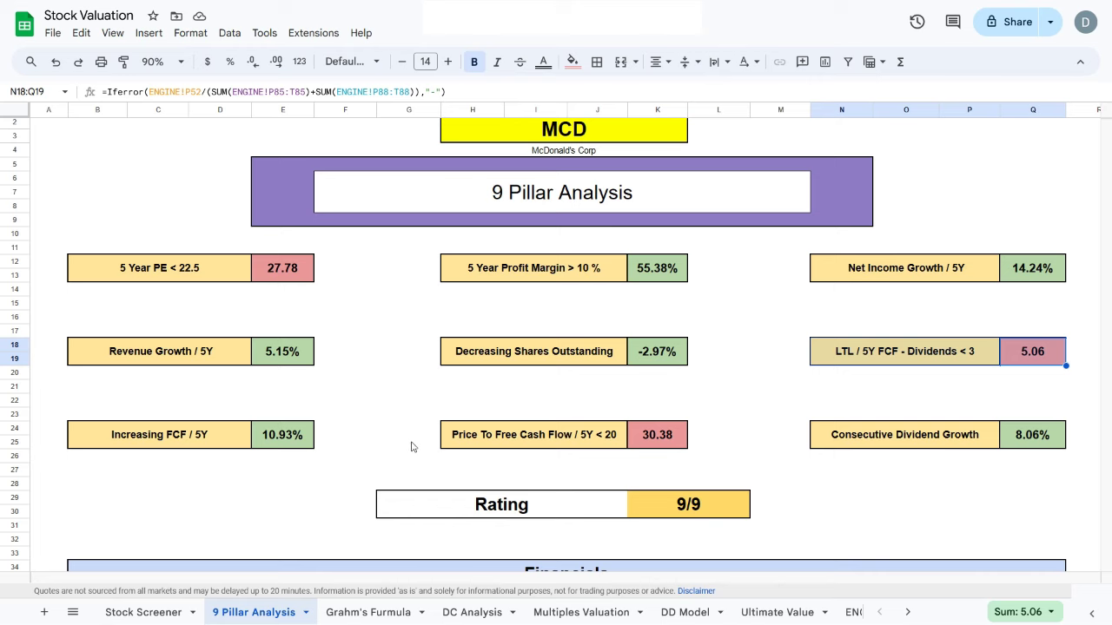
scroll(324, 484, up, 1)
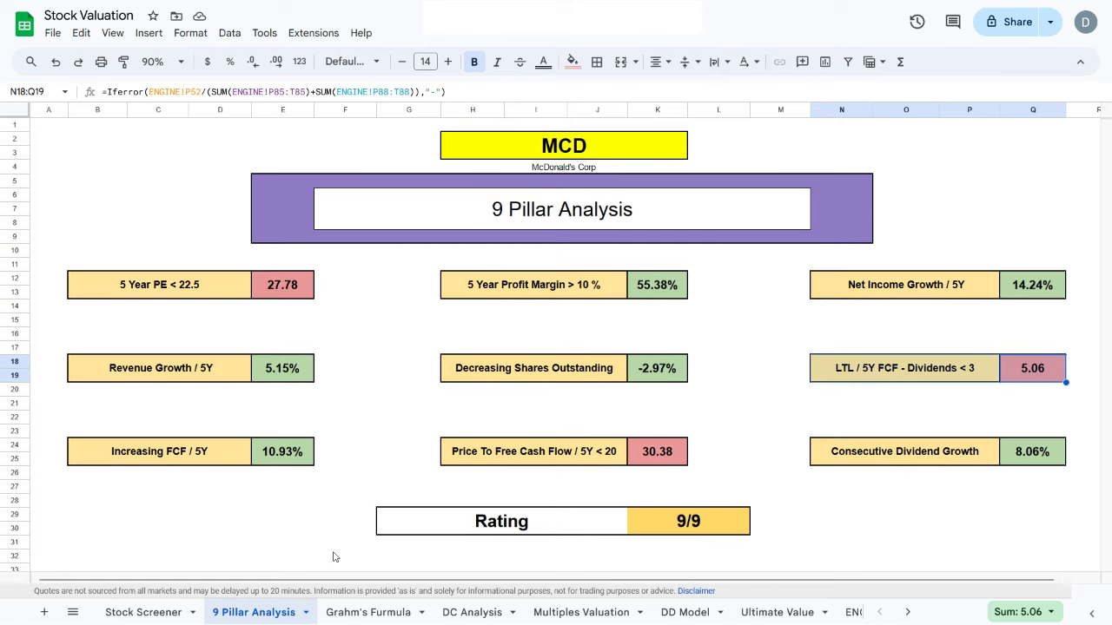
Review the Grahm's Furmula sheet by inspecting every valuation input from T EPS to the AAA bond yield, the intrinsic value and the current price
click(368, 612)
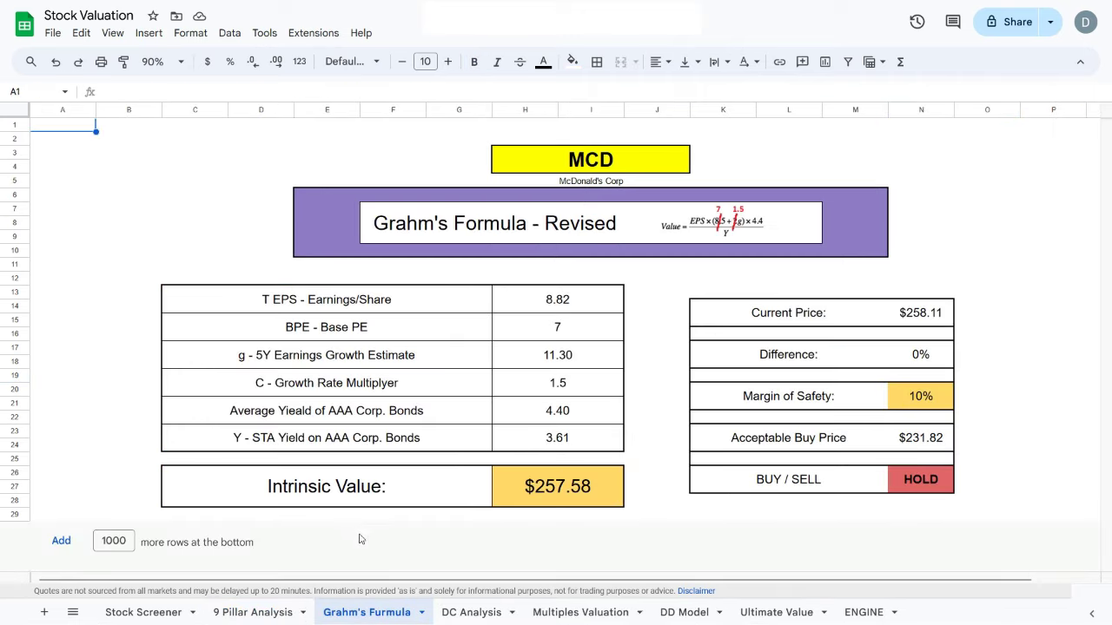
click(505, 292)
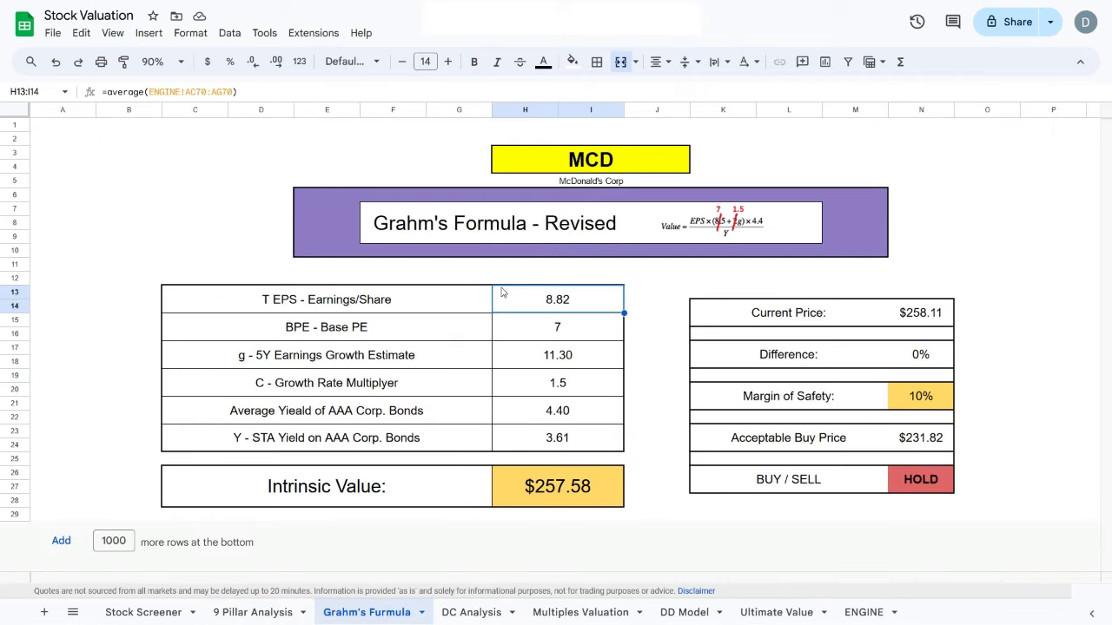
click(562, 337)
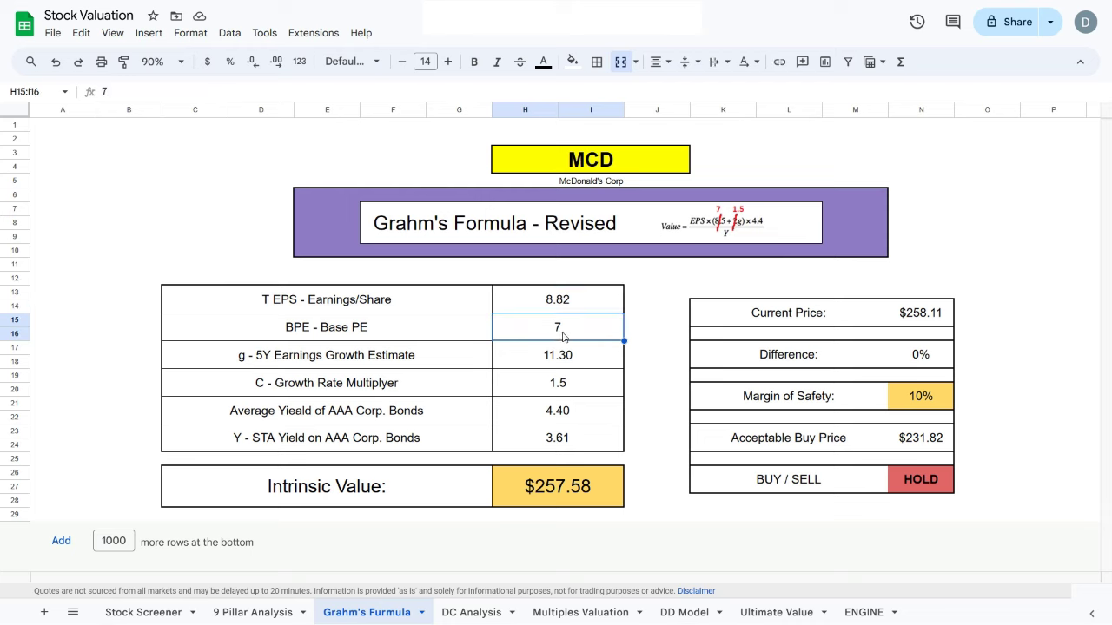
click(552, 367)
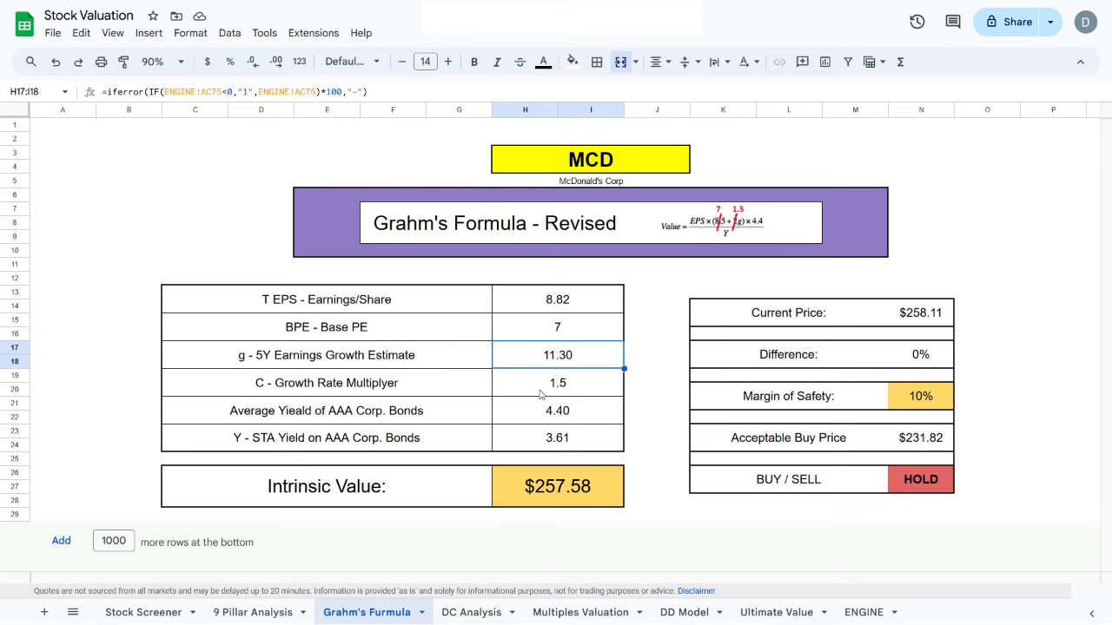
click(541, 391)
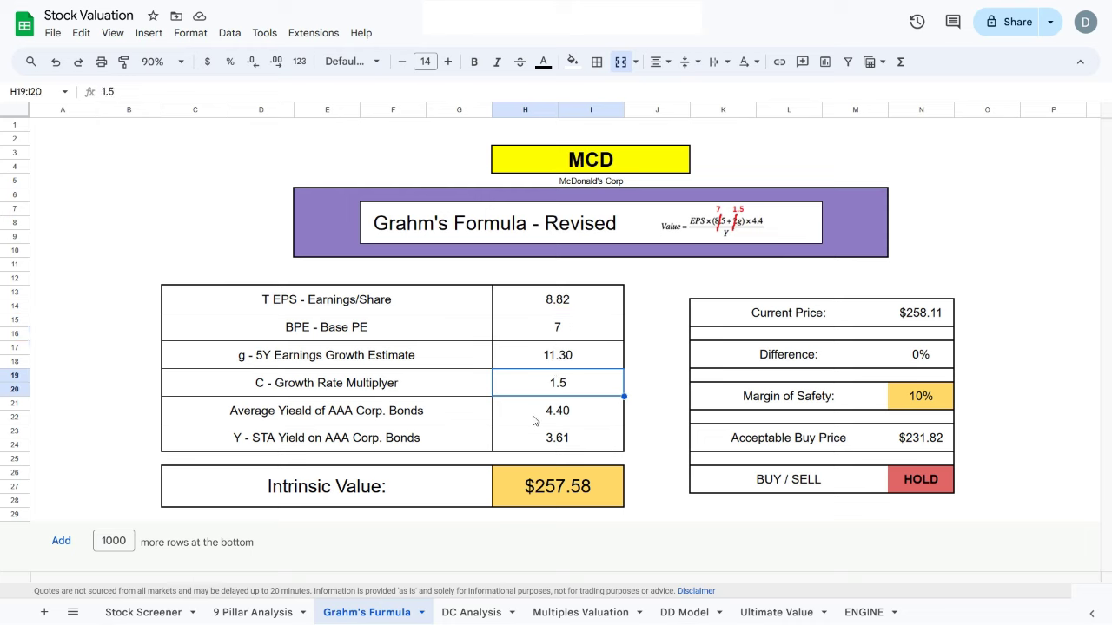
click(529, 415)
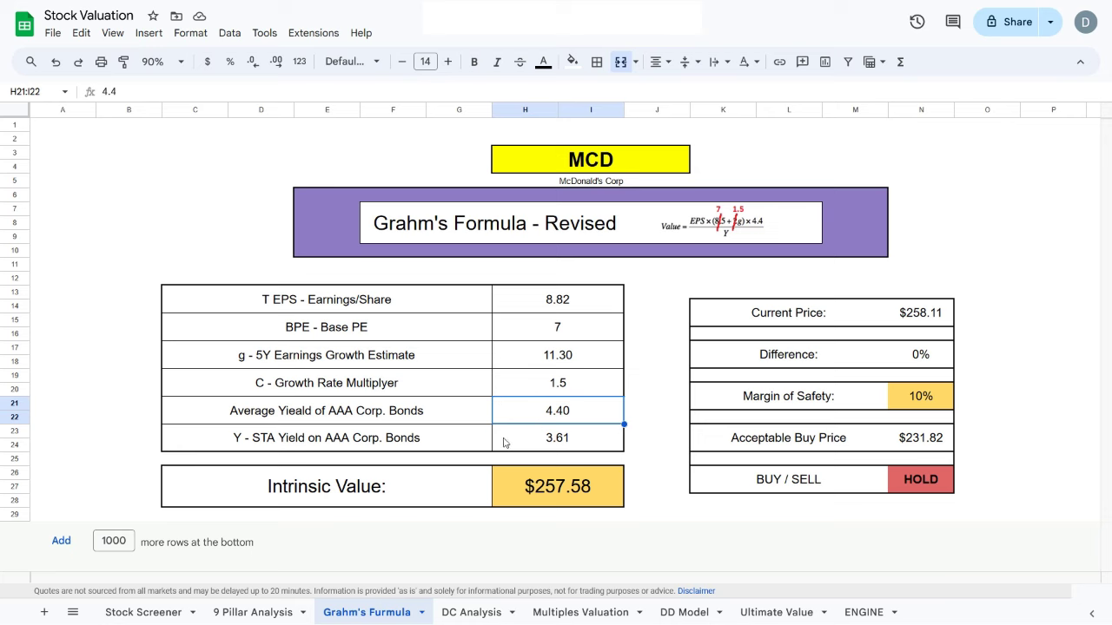
click(505, 443)
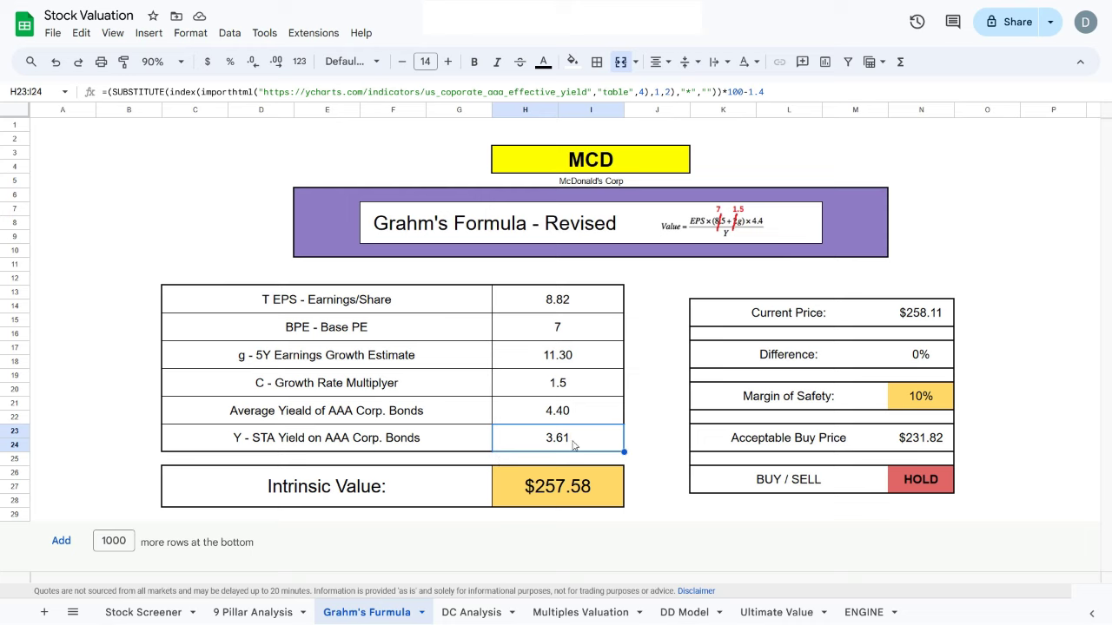
click(548, 500)
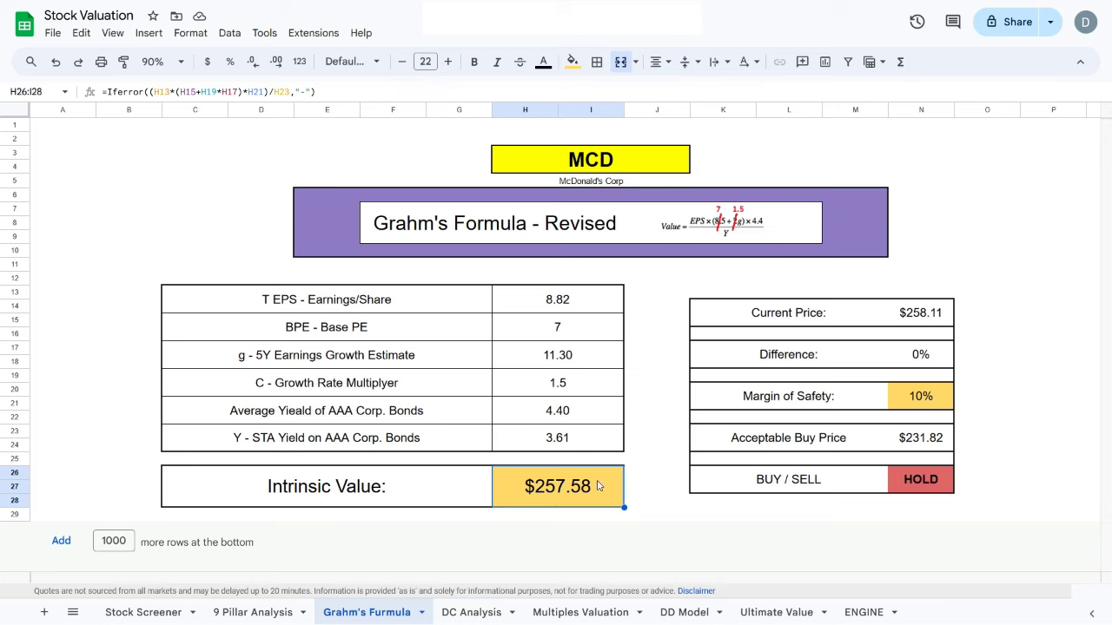
click(934, 323)
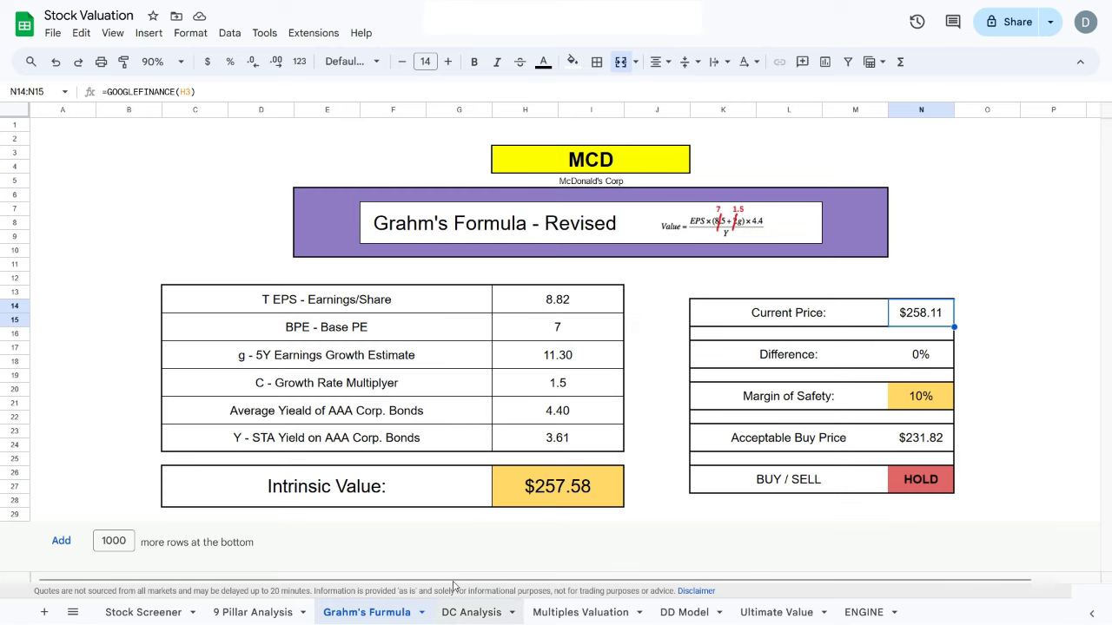
On the DC Analysis sheet, inspect the 2019–2023 free cash flow figures and the average growth rate
click(469, 612)
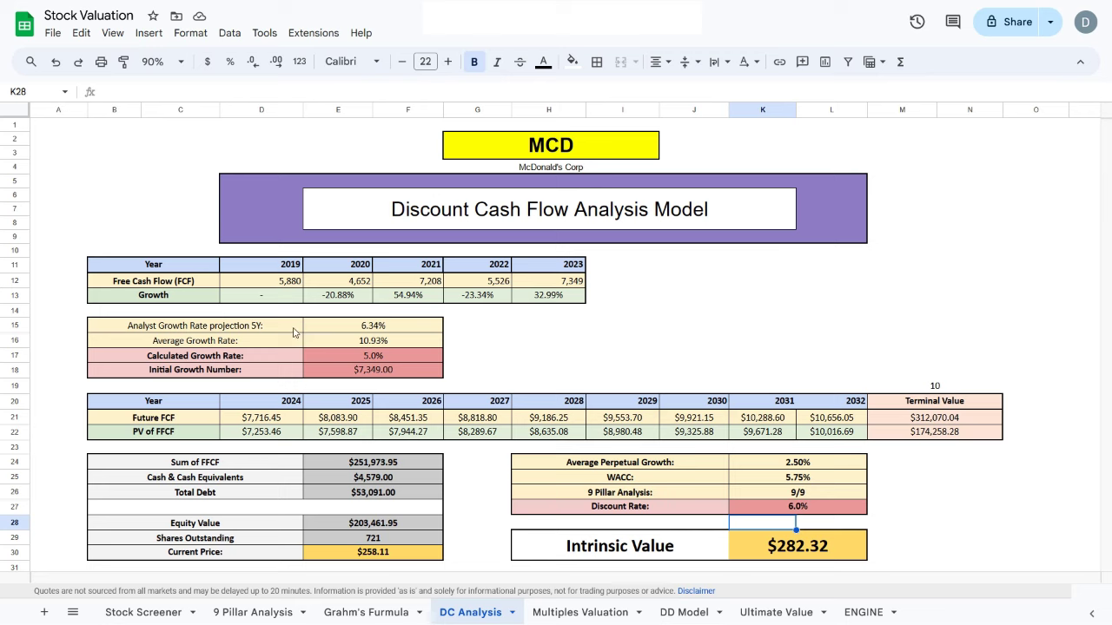
click(278, 287)
key(ctrl+shift+Right)
key(Left)
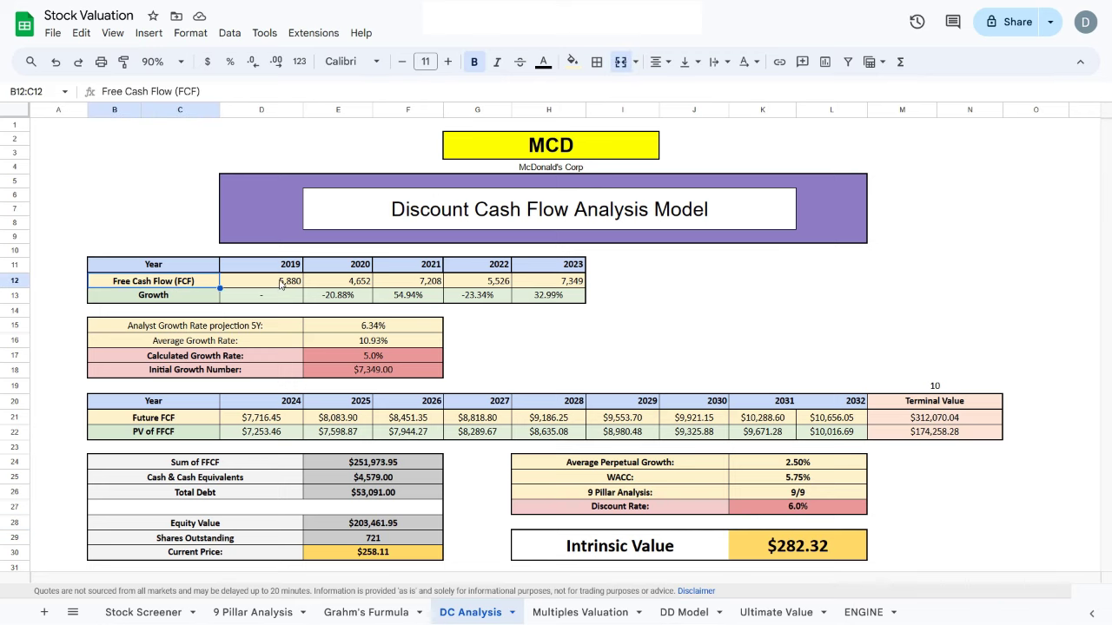
drag(281, 284, 556, 269)
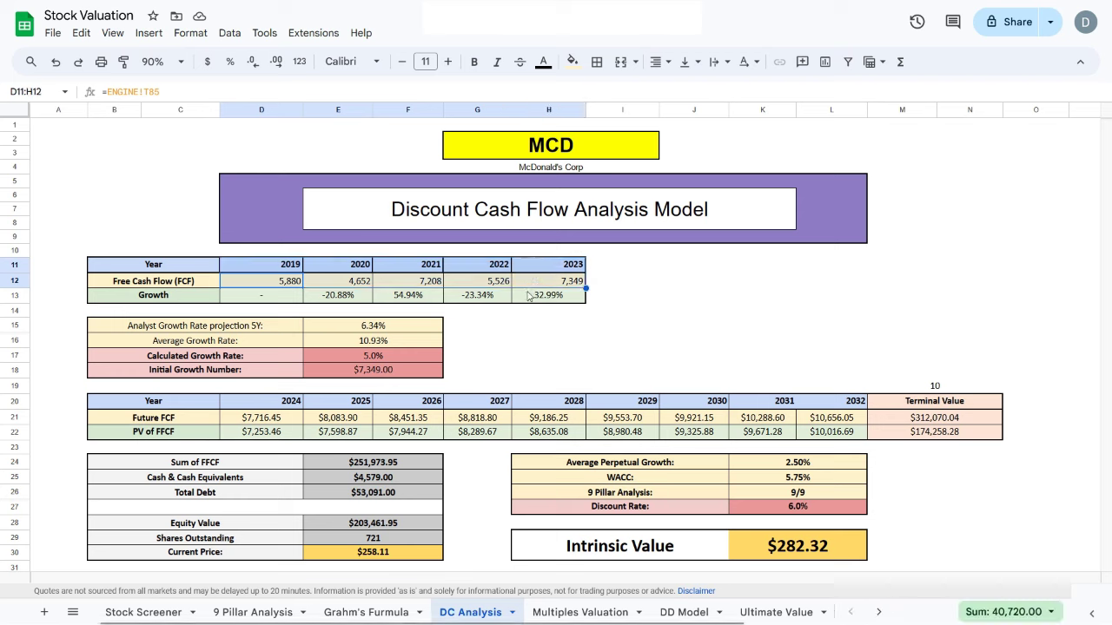
click(361, 344)
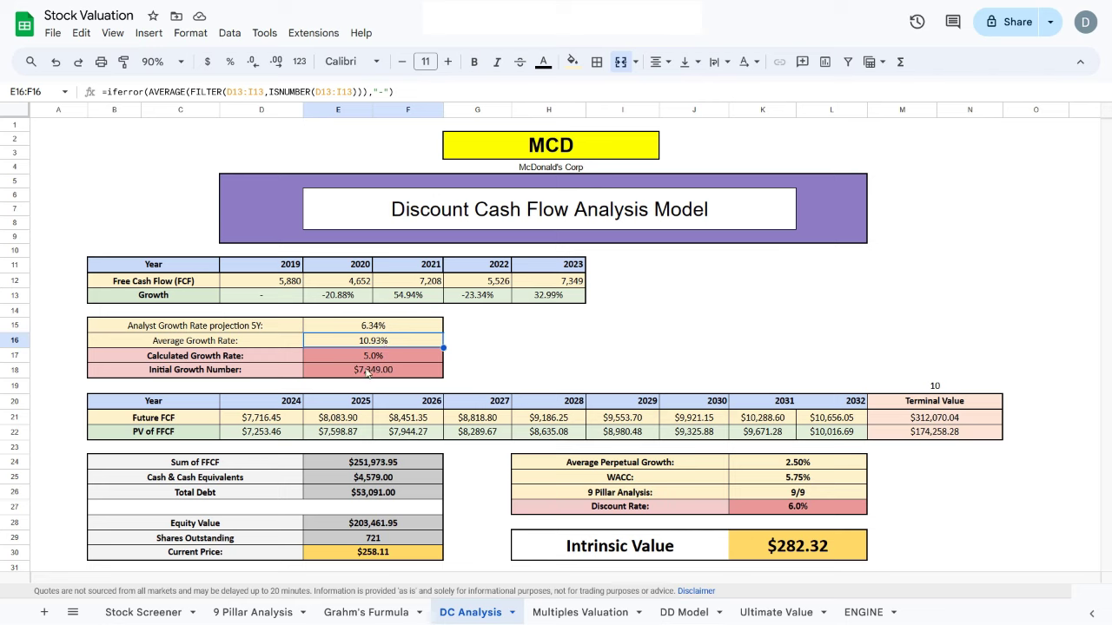
Examine the projected and present-value free cash flows, the calculated growth rate, the equity summary block and the DCF intrinsic value
drag(267, 420, 823, 418)
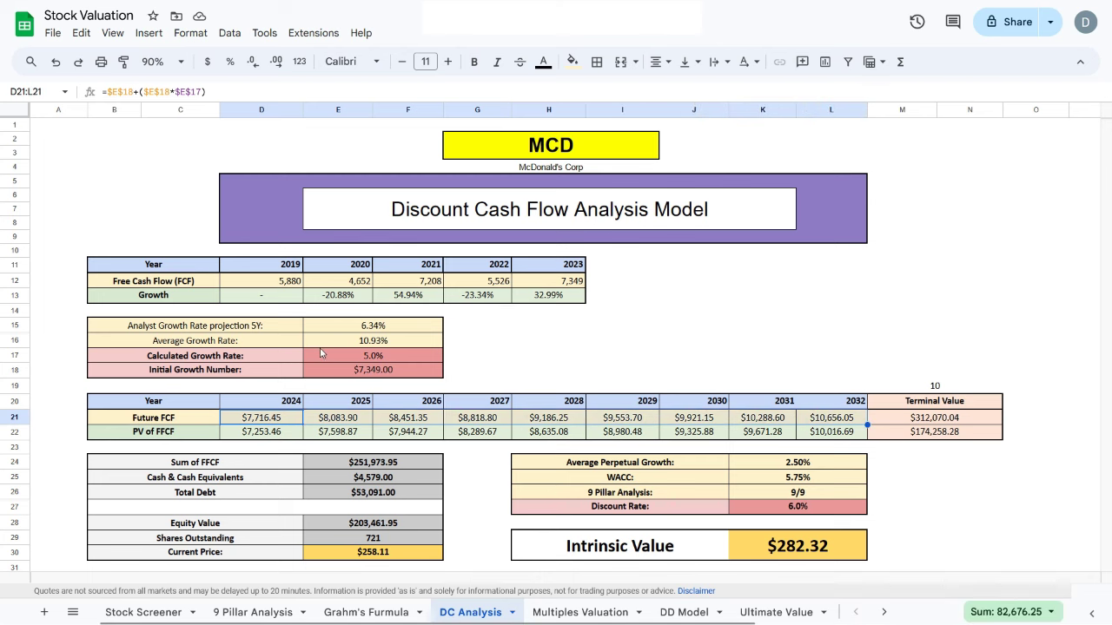
click(375, 359)
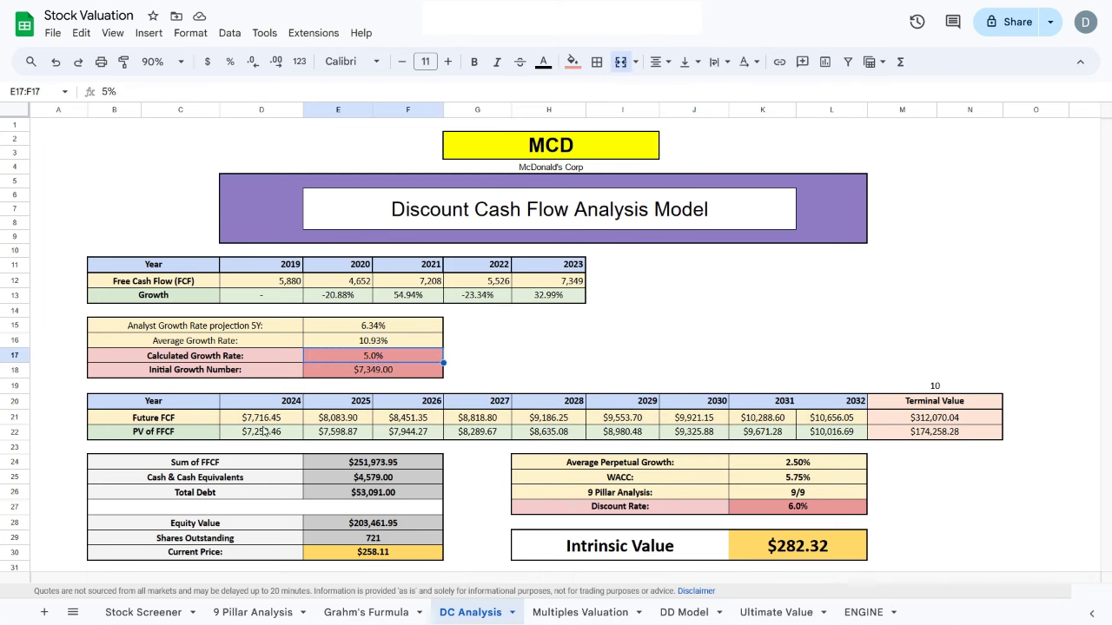
drag(268, 432, 823, 438)
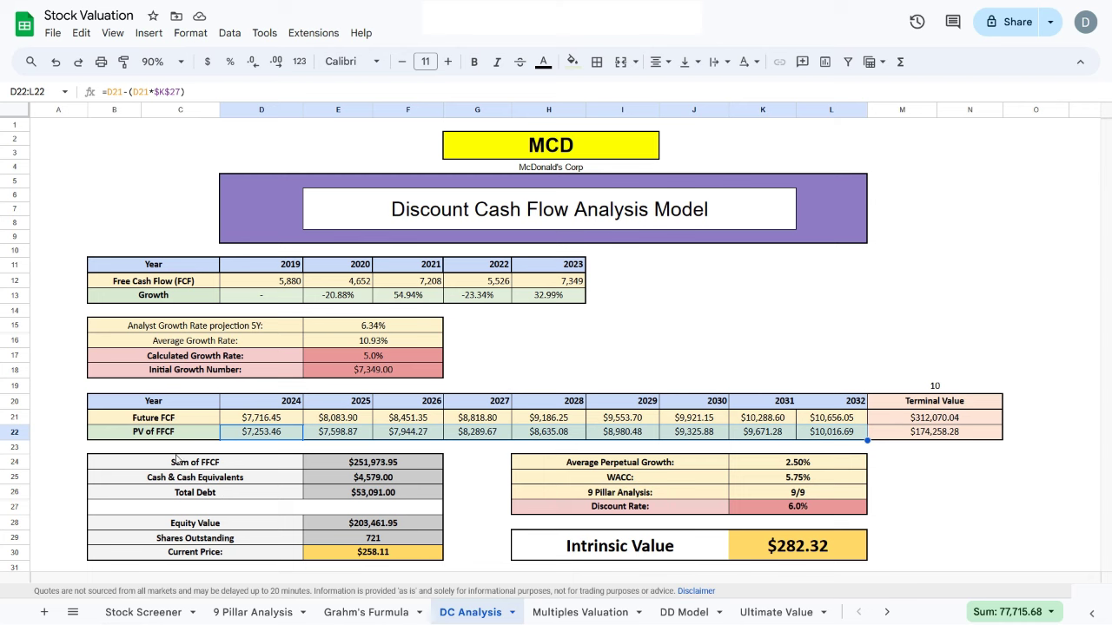
drag(178, 461, 356, 556)
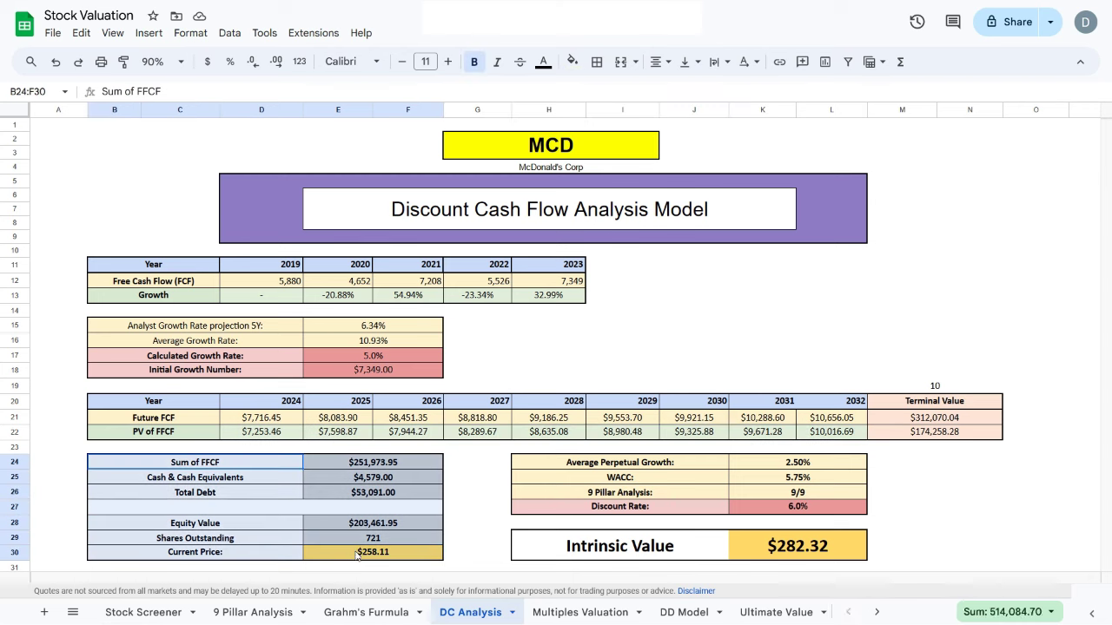
click(766, 557)
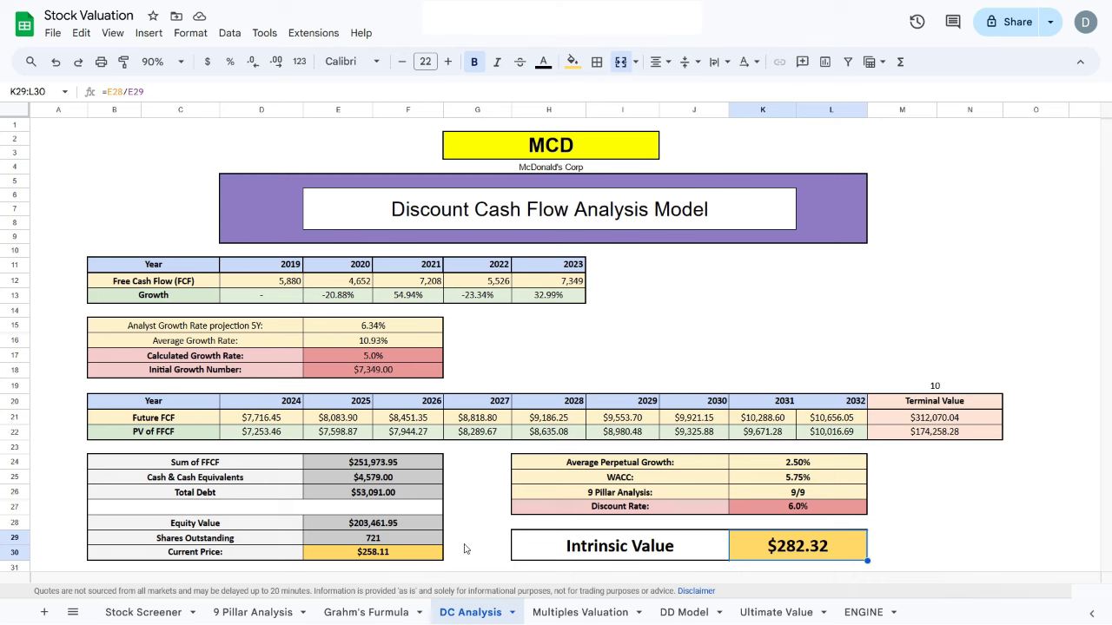
On the Multiples Valuation sheet, inspect the peer companies' EPS and P/E figures and the Average PE formula
click(556, 612)
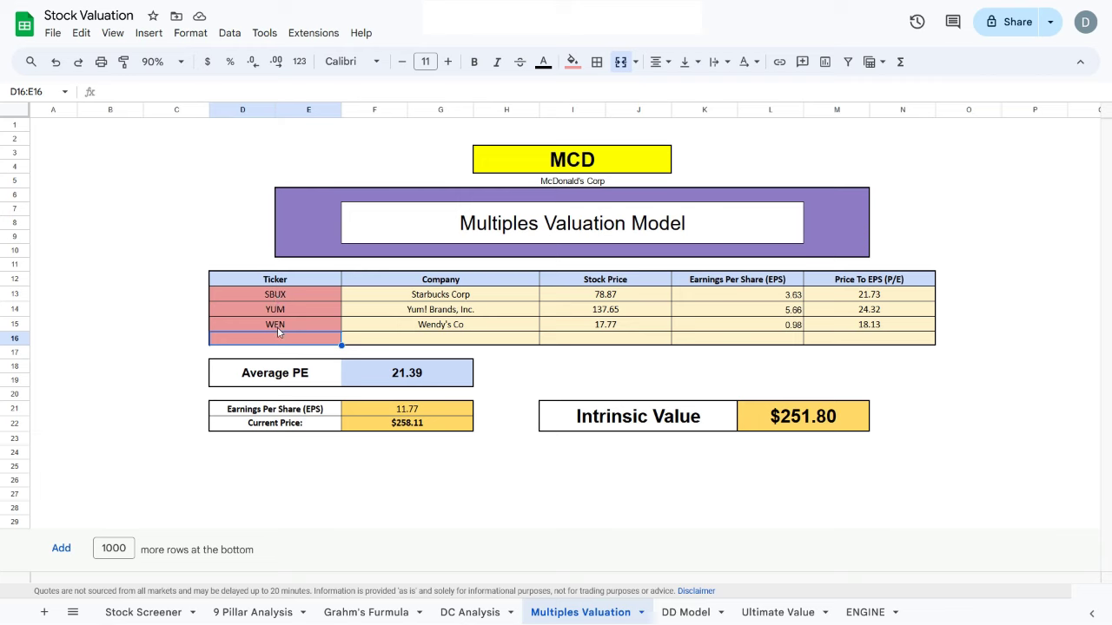
mouse_move(629, 302)
mouse_down()
mouse_move(627, 329)
mouse_move(629, 304)
mouse_up()
drag(735, 300, 734, 327)
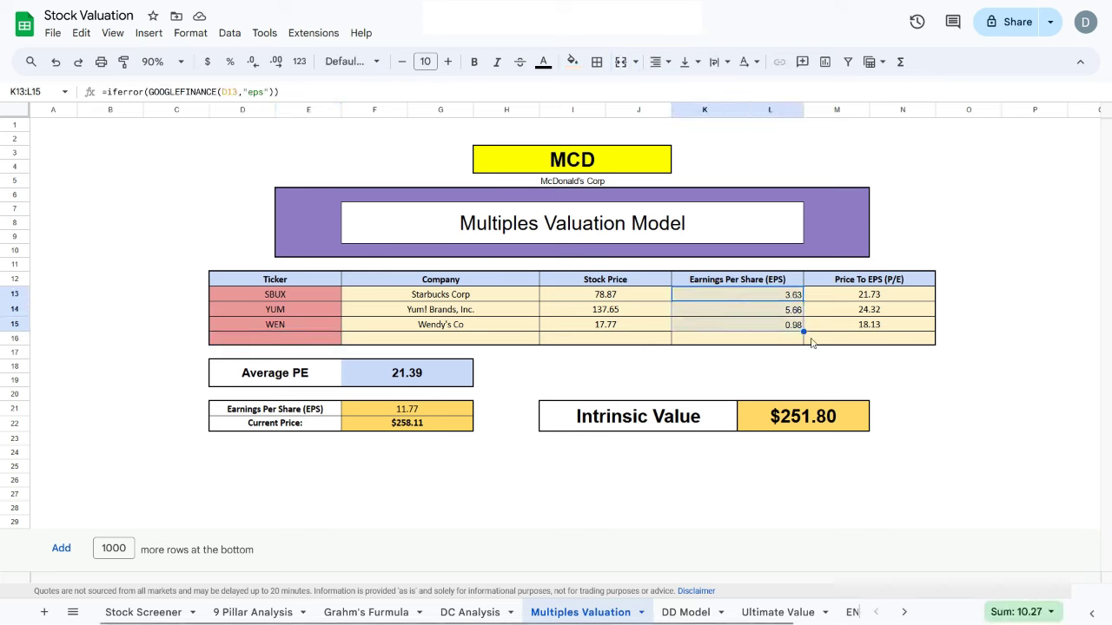
drag(879, 295, 858, 332)
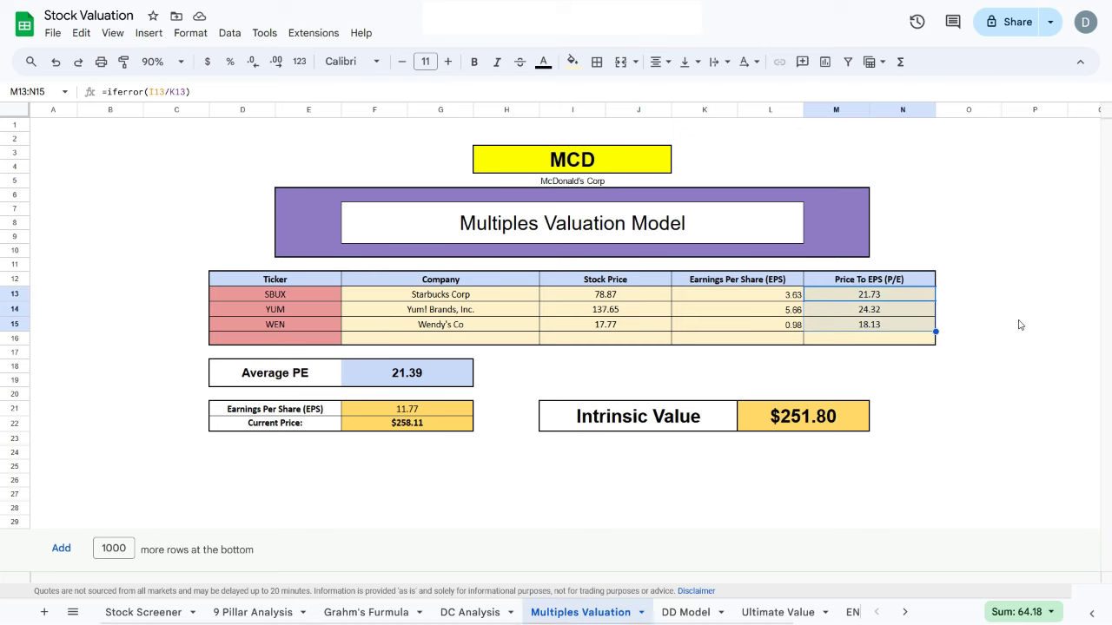
click(404, 379)
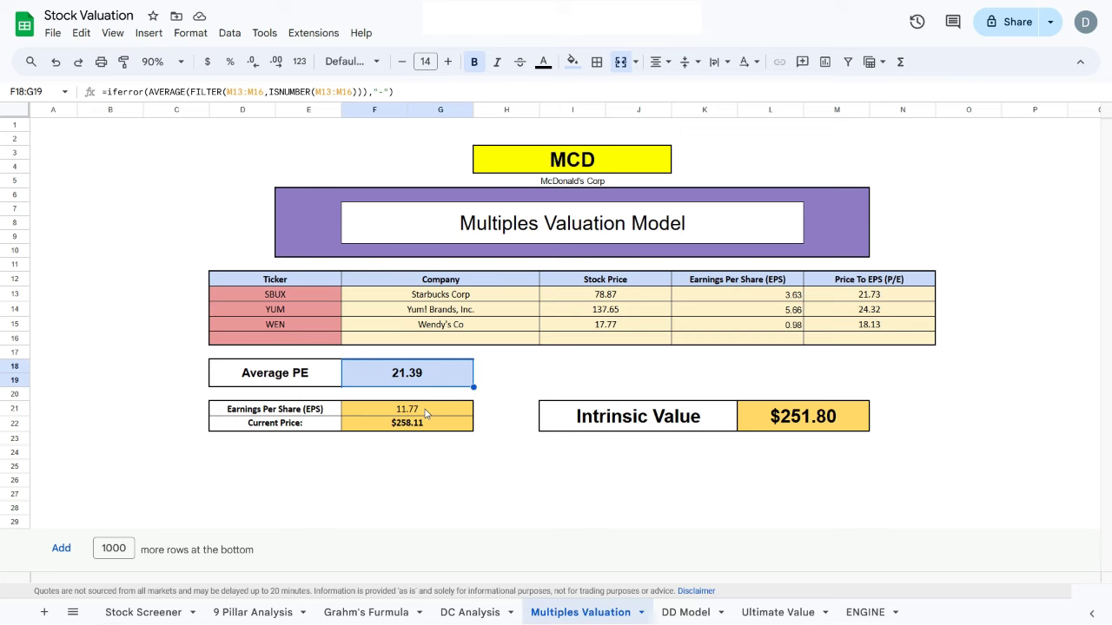
Inspect the company's earnings per share, the multiples-based intrinsic value, the current price and the peer ticker cells
click(425, 412)
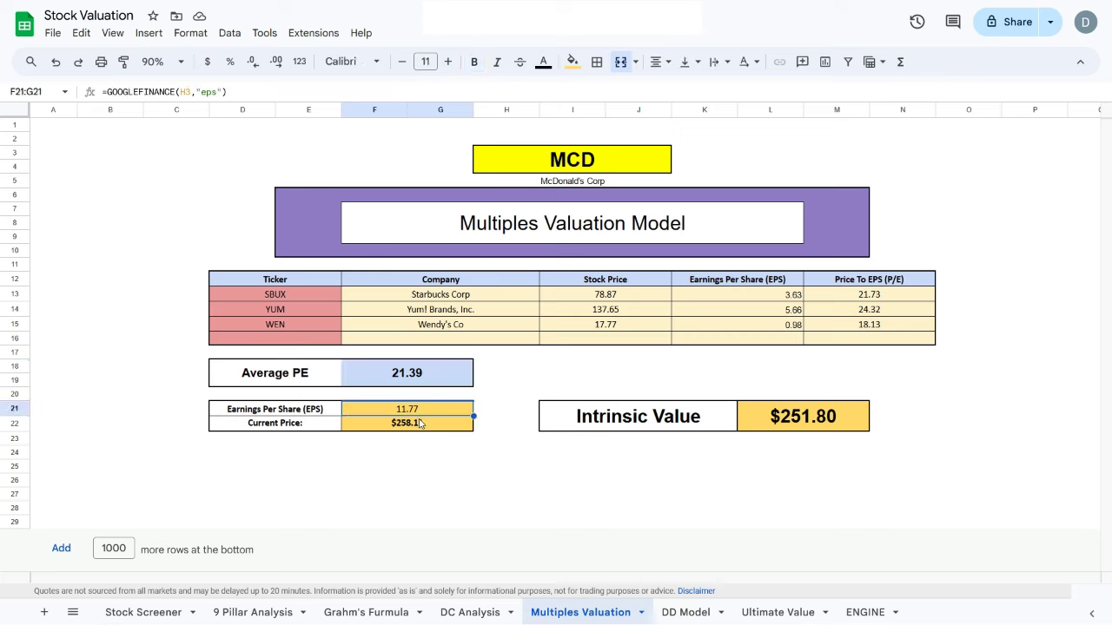
click(827, 433)
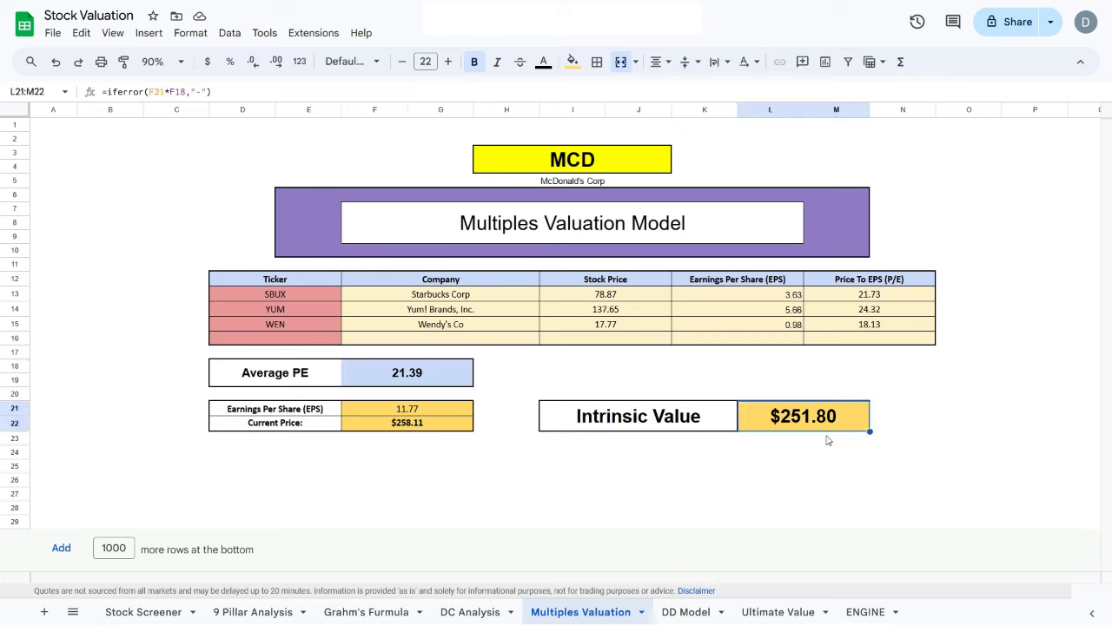
click(398, 429)
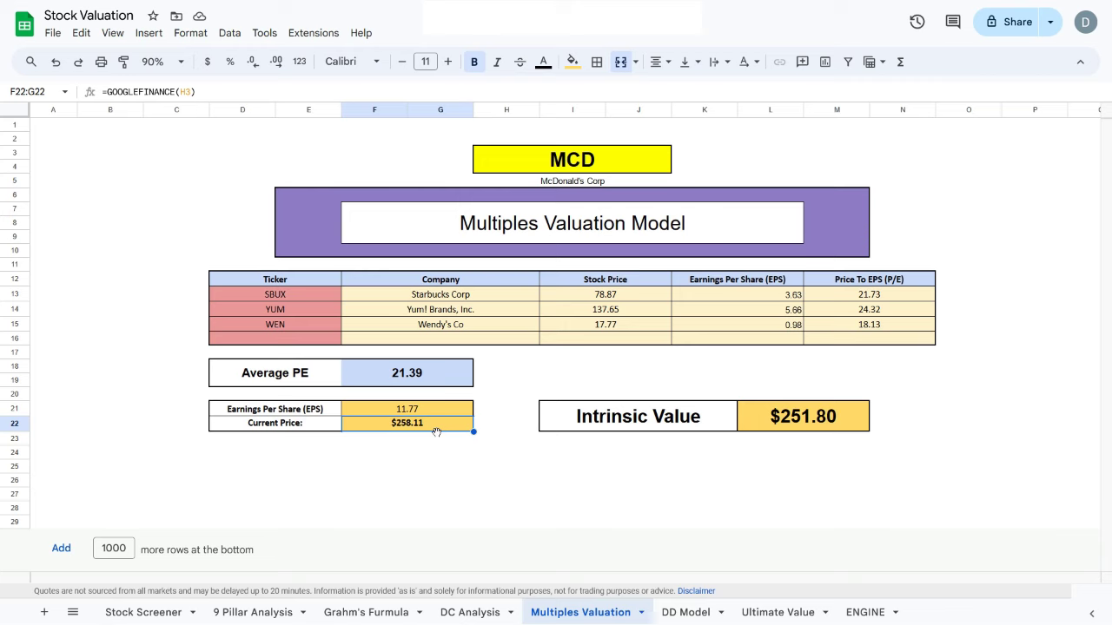
drag(280, 301, 294, 346)
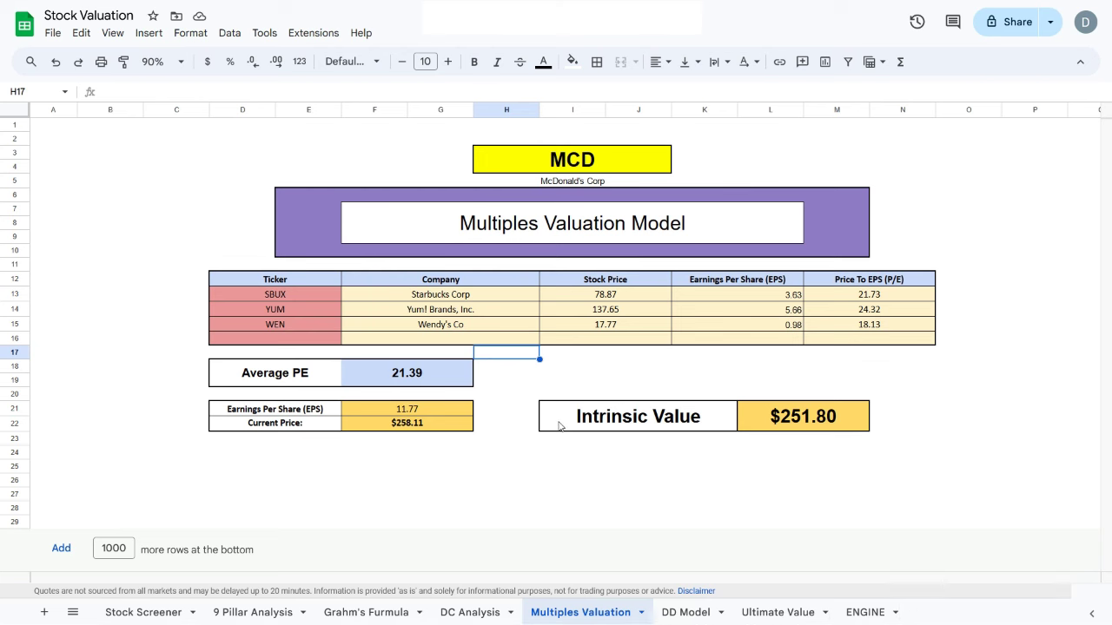
On the DD Model sheet, inspect the 2019–2023 dividend table and the Average Growth Rate formula
click(686, 612)
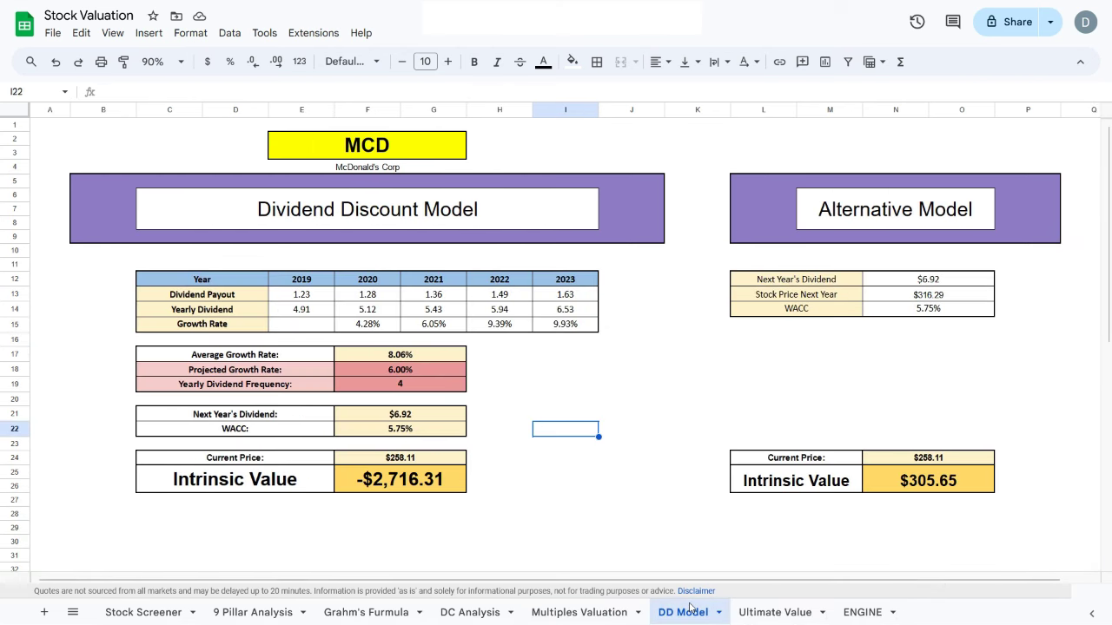
click(266, 269)
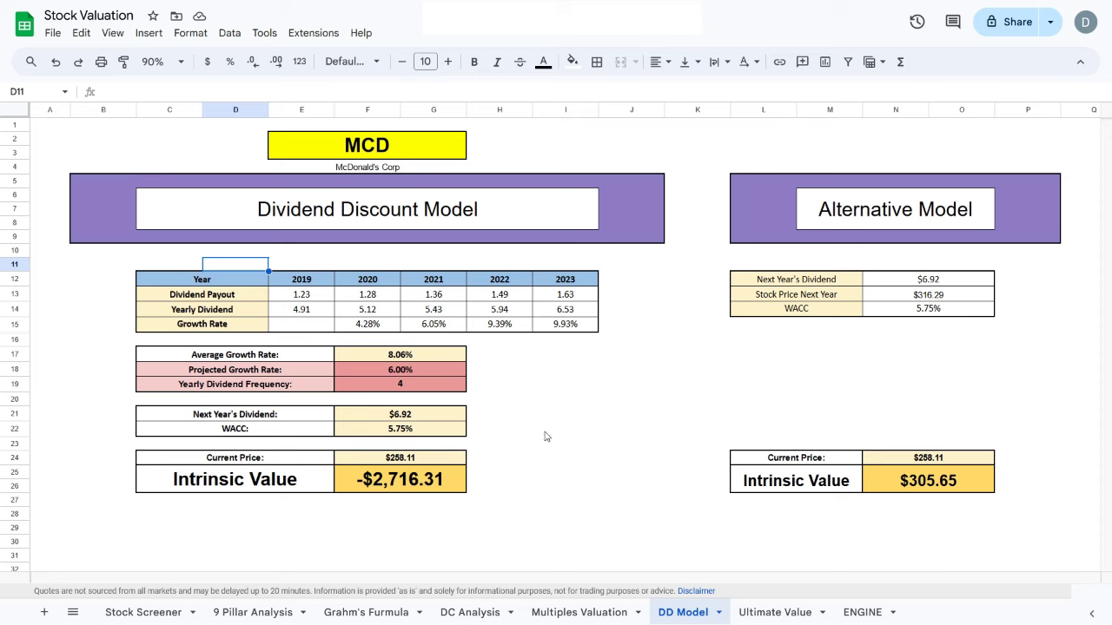
click(404, 358)
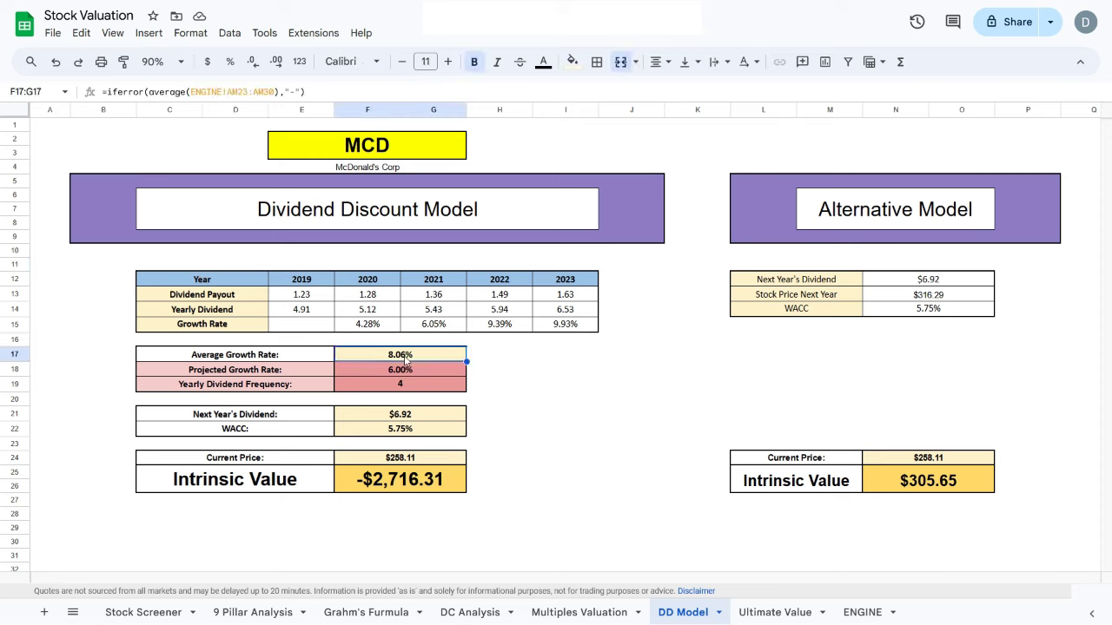